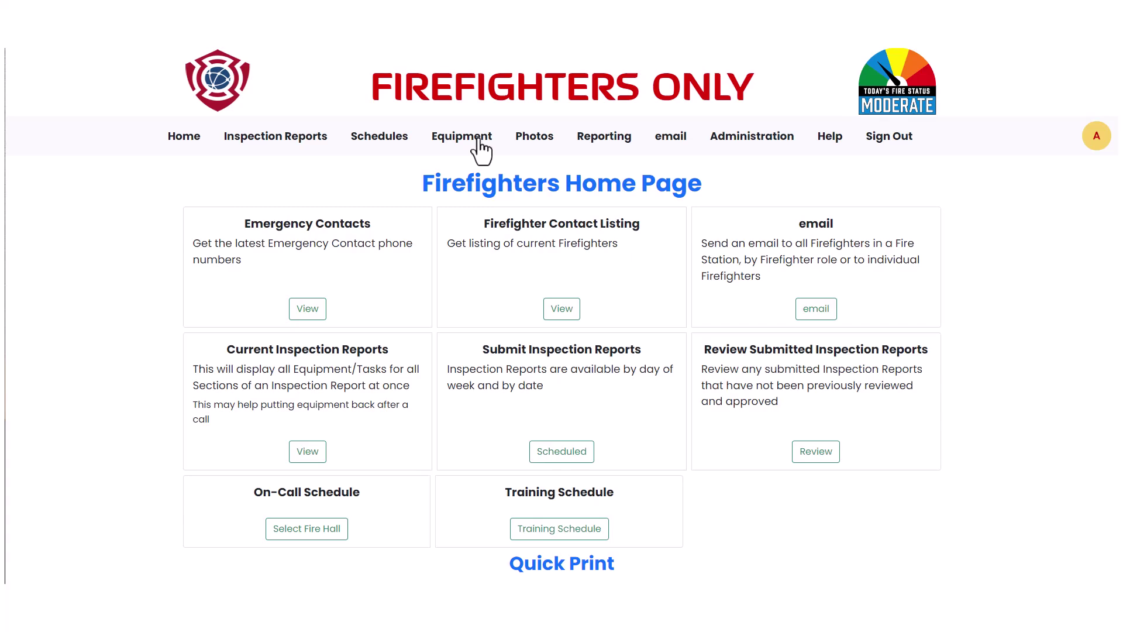
# Open the Minor Equipment listing from the Equipment home page and expand the Documents group to view its items.
pyautogui.click(478, 150)
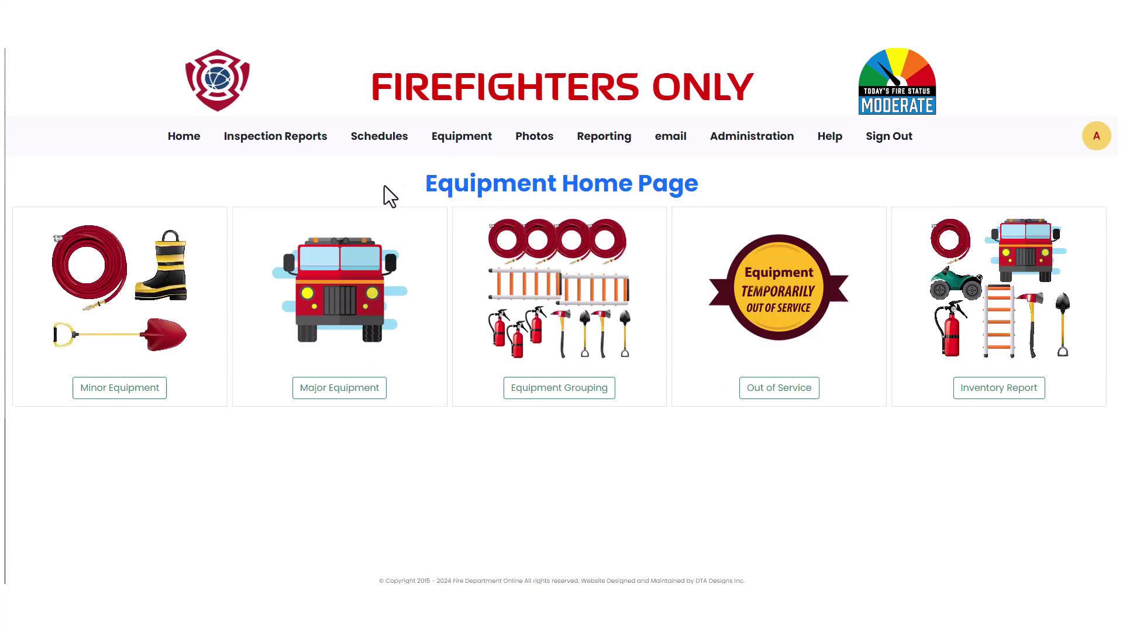
pyautogui.click(131, 392)
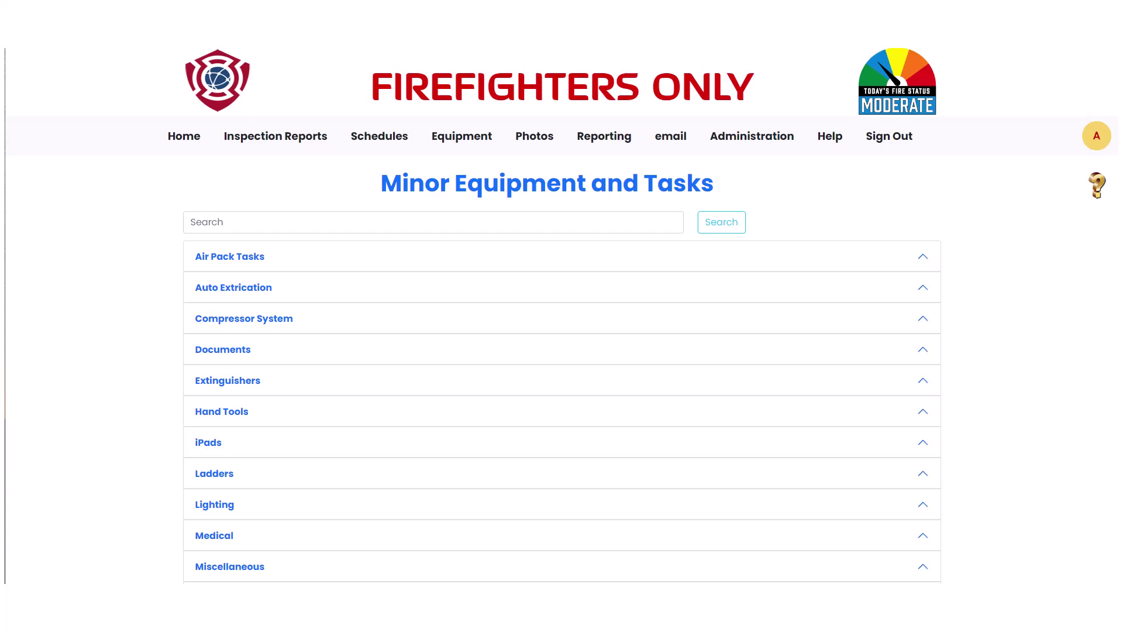
pyautogui.click(210, 362)
pyautogui.scroll(-2, 210, 362)
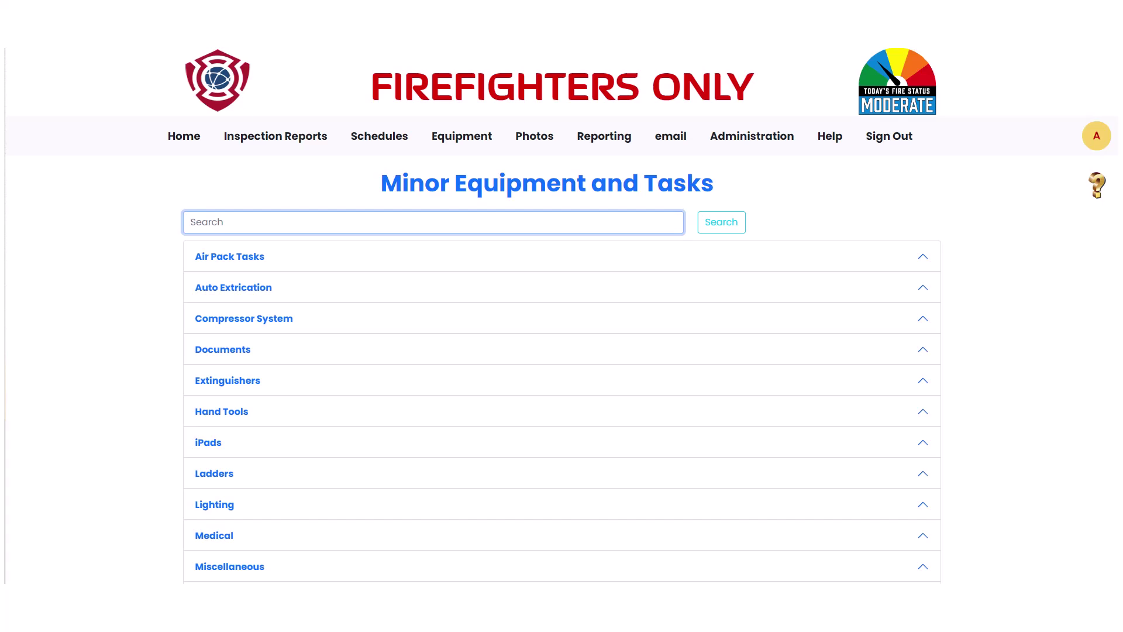
# Search the minor equipment for "water" and review the matching items in the Documents and Extinguishers groups.
pyautogui.write('water')
pyautogui.click(726, 223)
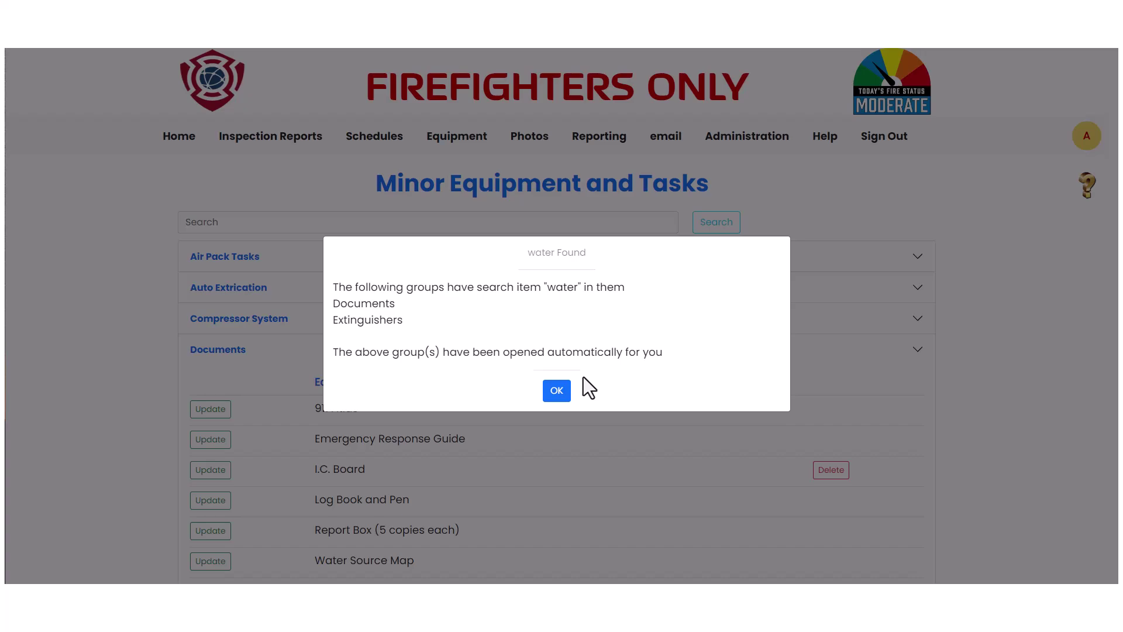
pyautogui.click(558, 390)
pyautogui.scroll(-3, 577, 409)
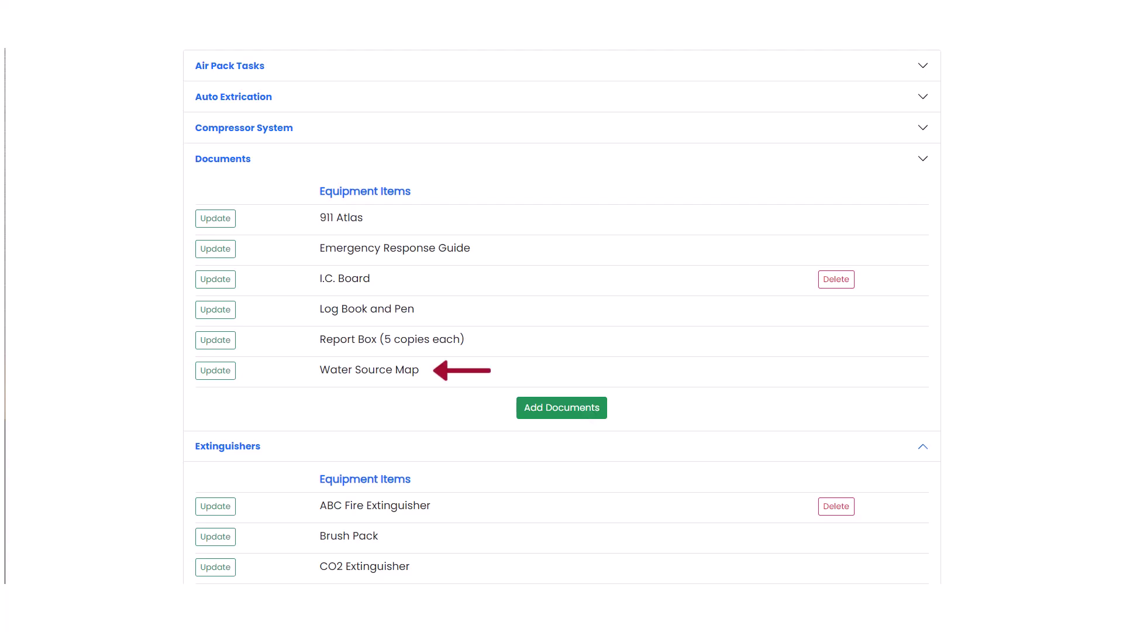
pyautogui.scroll(-2, 561, 316)
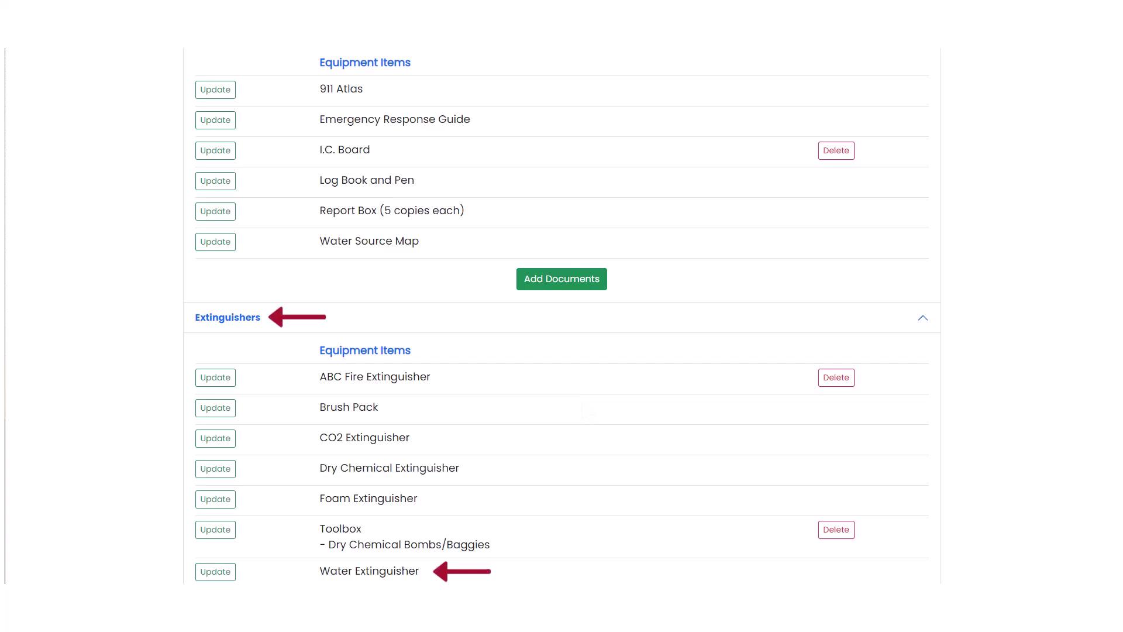
pyautogui.scroll(5, 561, 316)
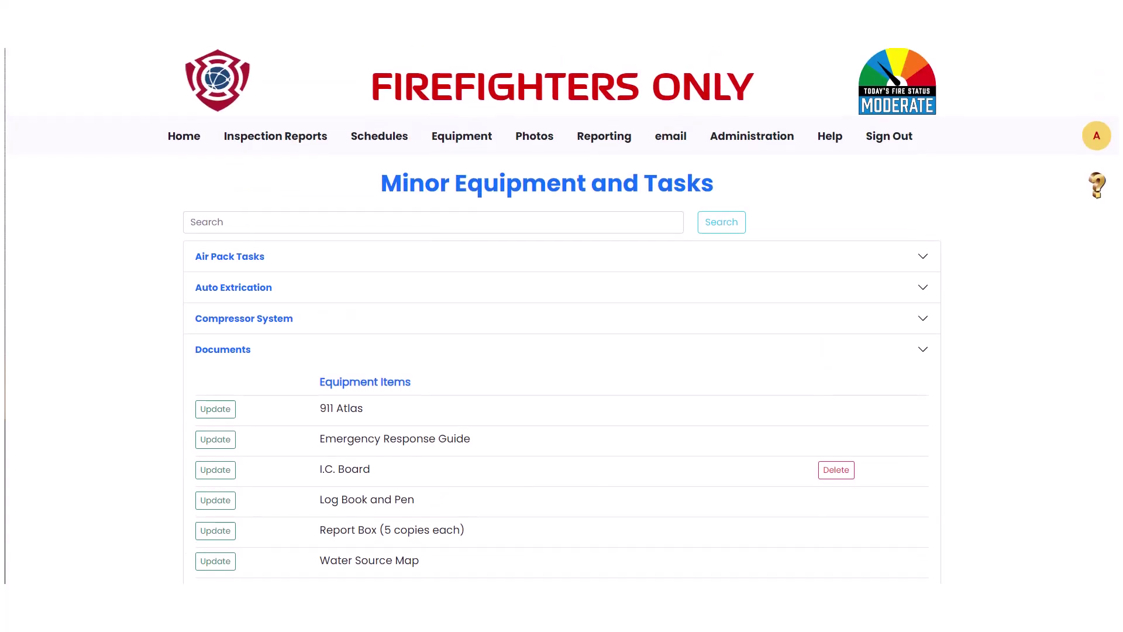
# Search the minor equipment for "shovel", review the Hand Tools items, and collapse that group.
pyautogui.click(192, 222)
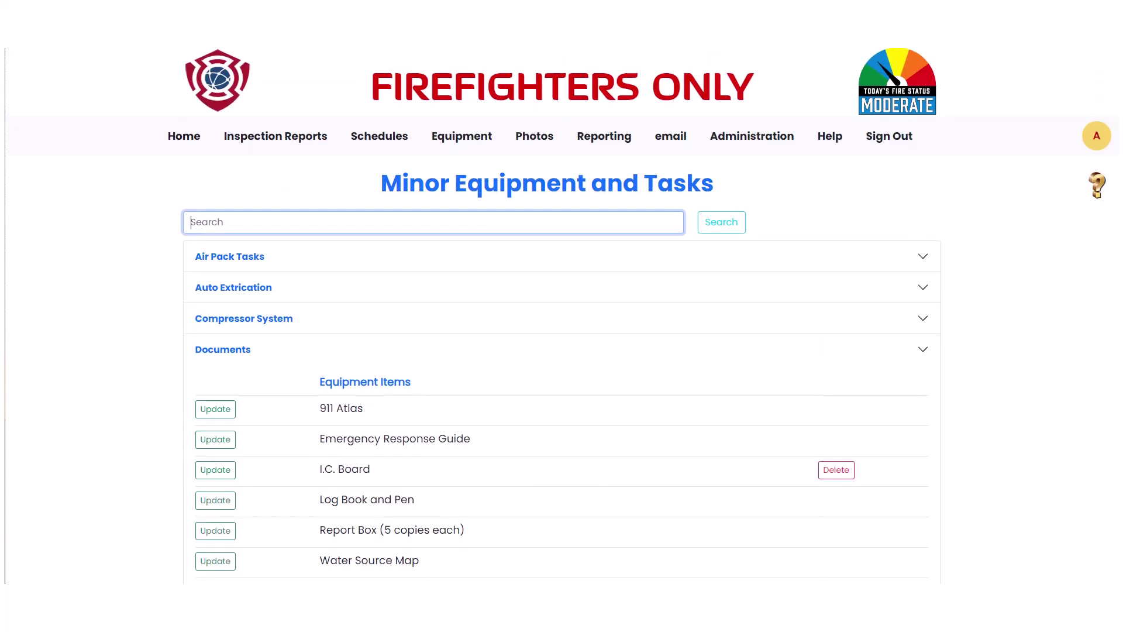
pyautogui.write('shovel')
pyautogui.click(724, 225)
pyautogui.scroll(-3, 724, 226)
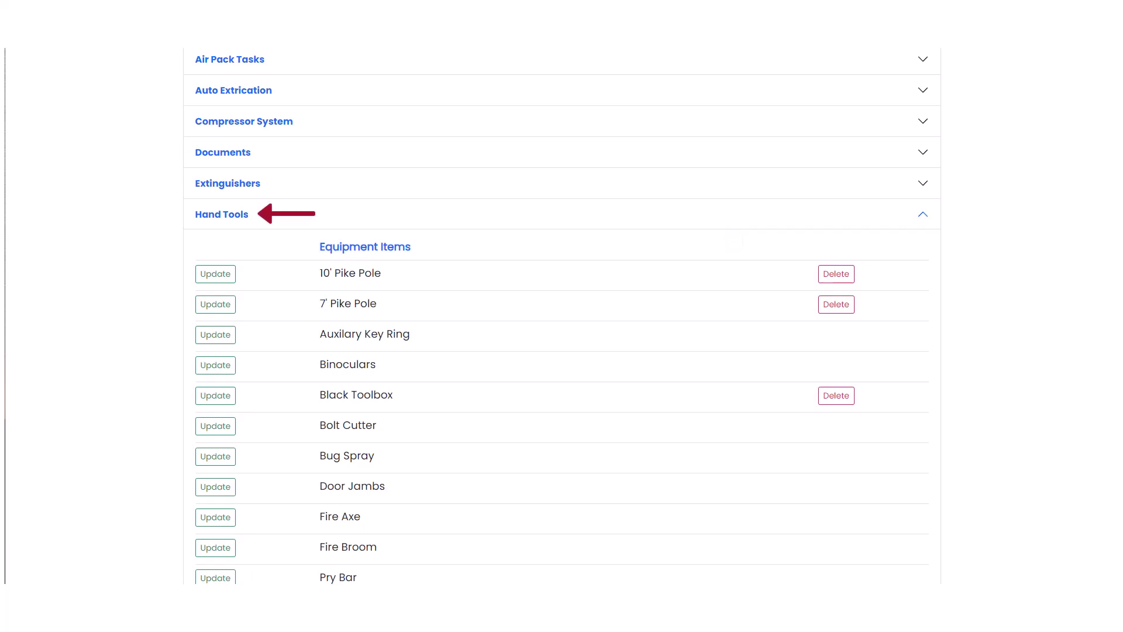
pyautogui.scroll(-3, 734, 240)
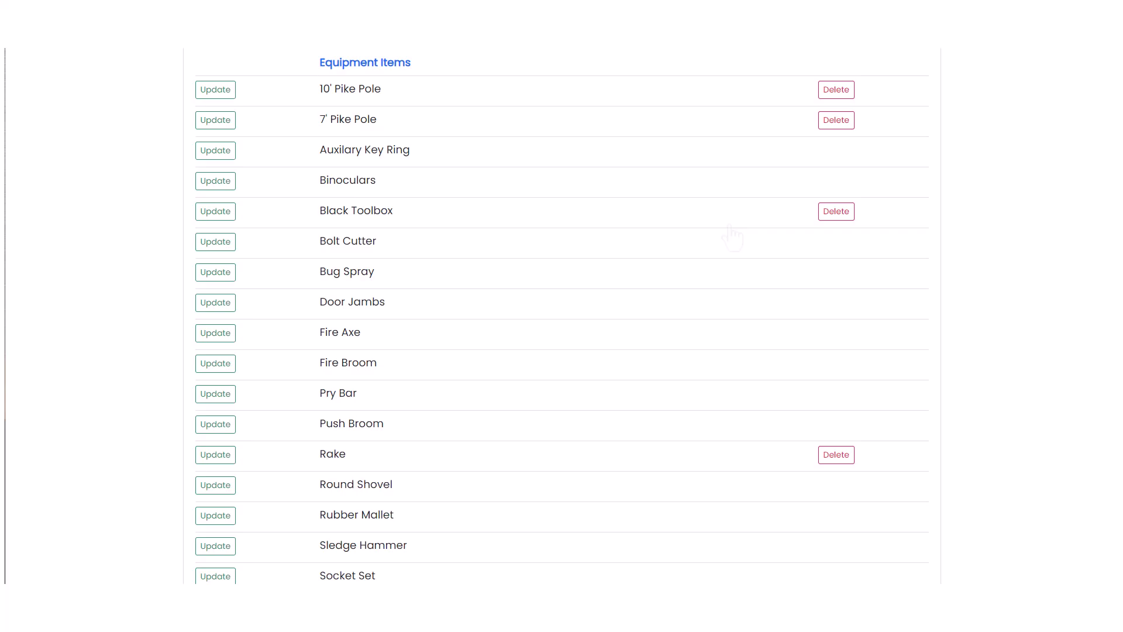
pyautogui.scroll(7, 731, 237)
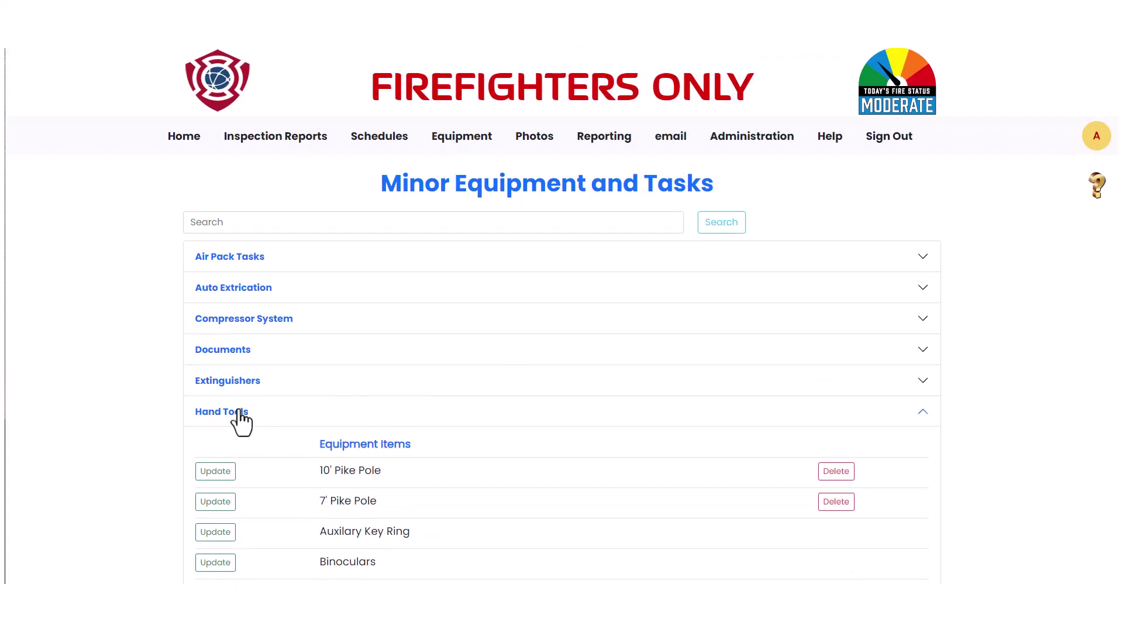
pyautogui.click(244, 413)
# Search the minor equipment and tasks for "airhose".
pyautogui.click(213, 222)
pyautogui.write('airhose')
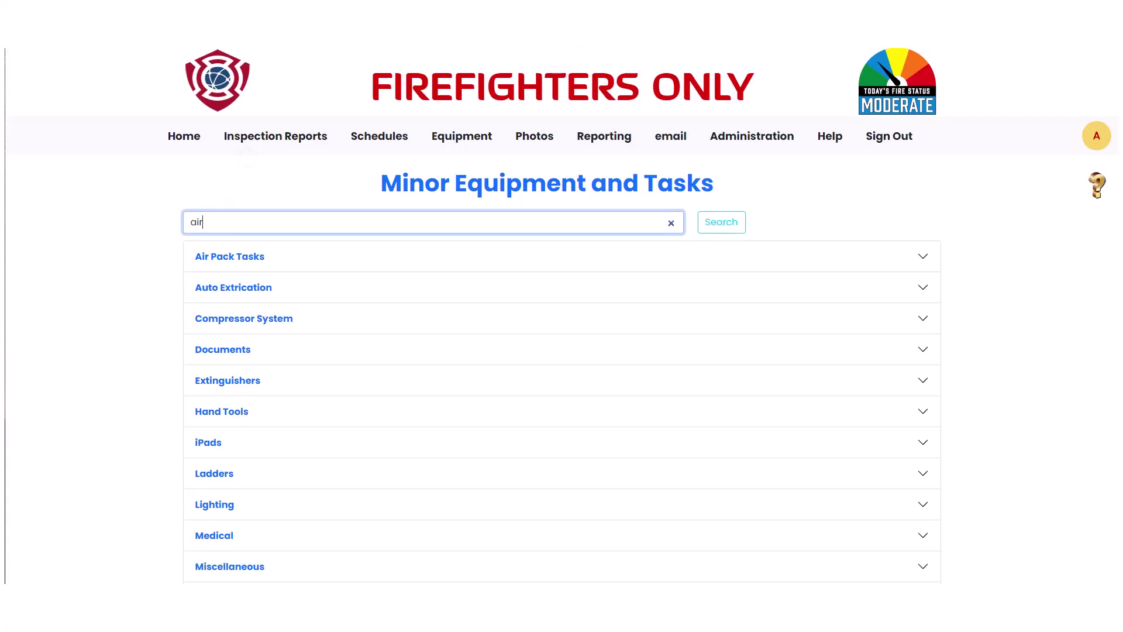
pyautogui.click(731, 227)
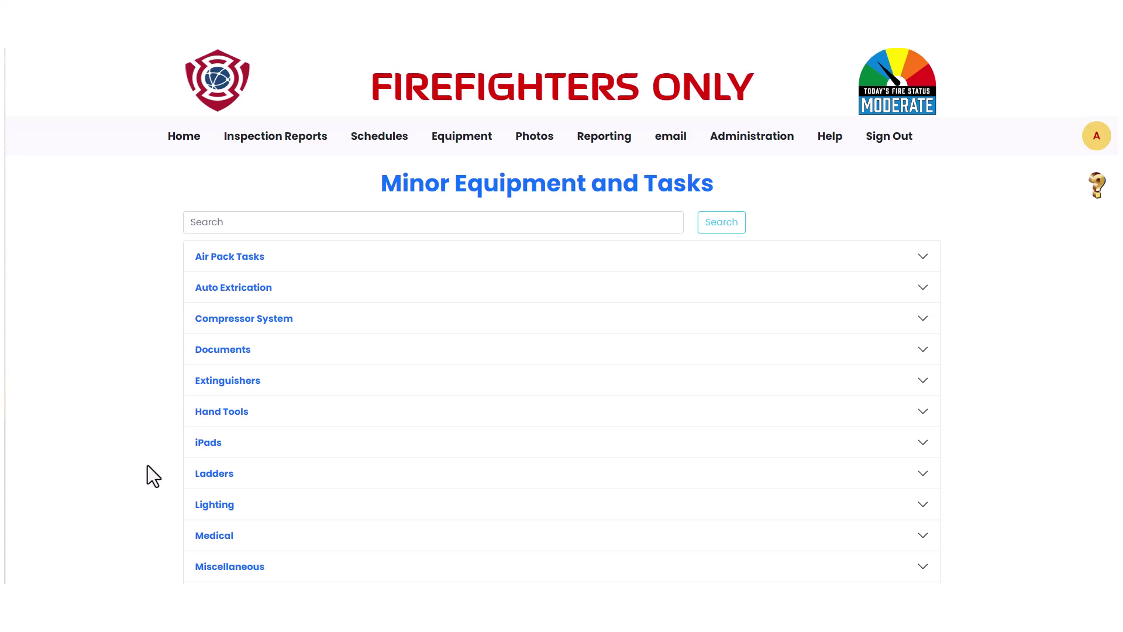
# Add a new minor equipment item described as "iPad" to the iPads group.
pyautogui.click(206, 454)
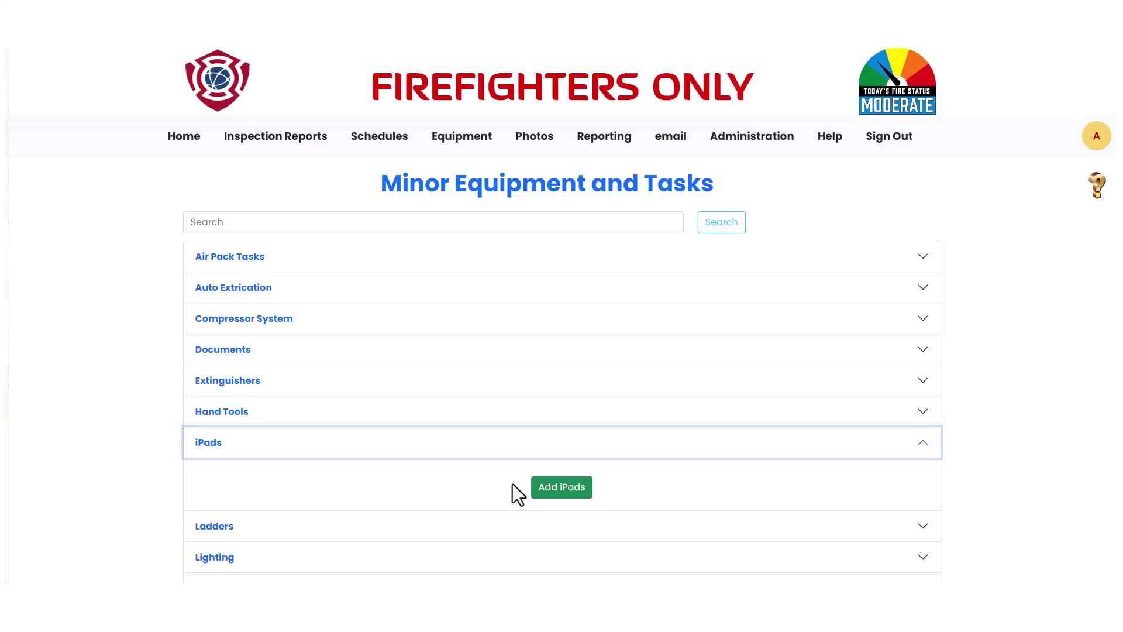
pyautogui.click(554, 491)
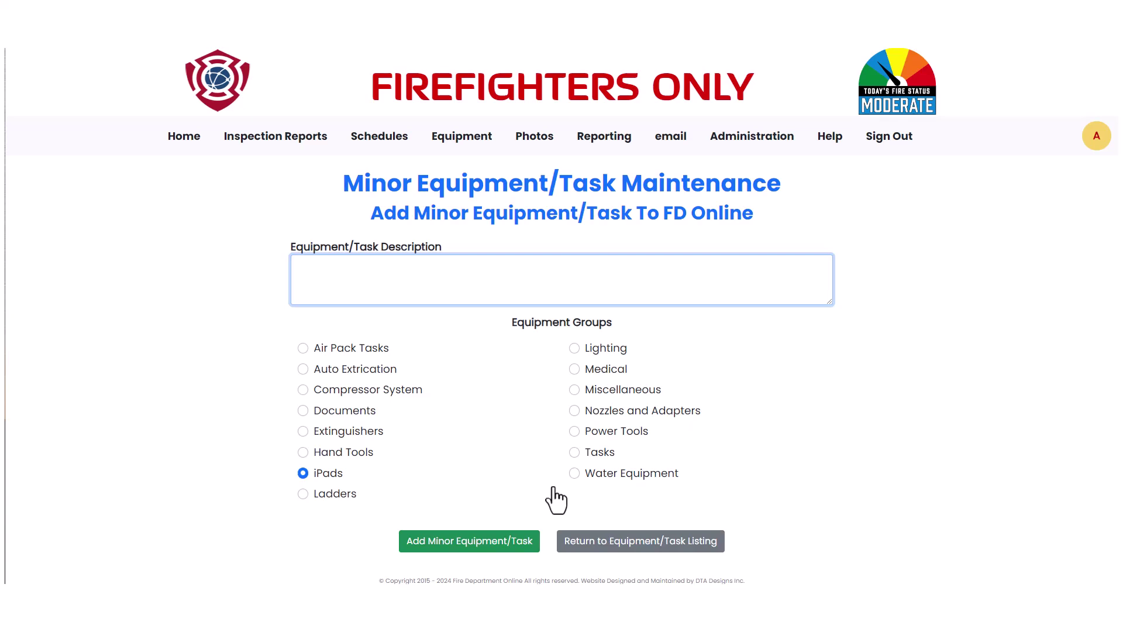
pyautogui.write('iPad')
pyautogui.click(520, 541)
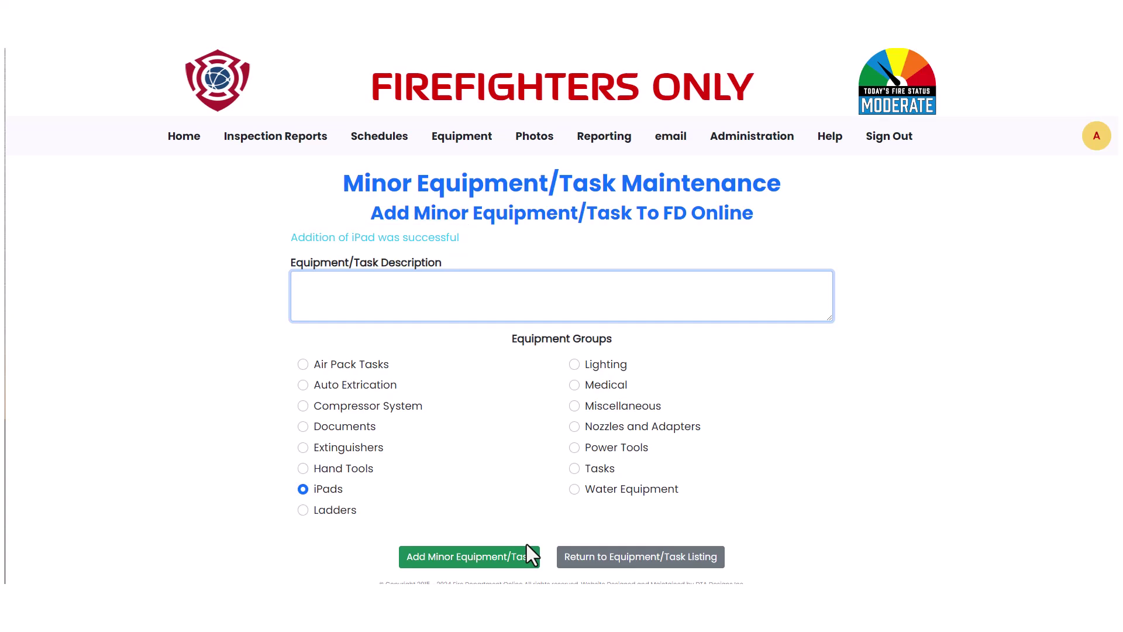
# Return to the equipment listing and view the items in the Documents group.
pyautogui.click(589, 563)
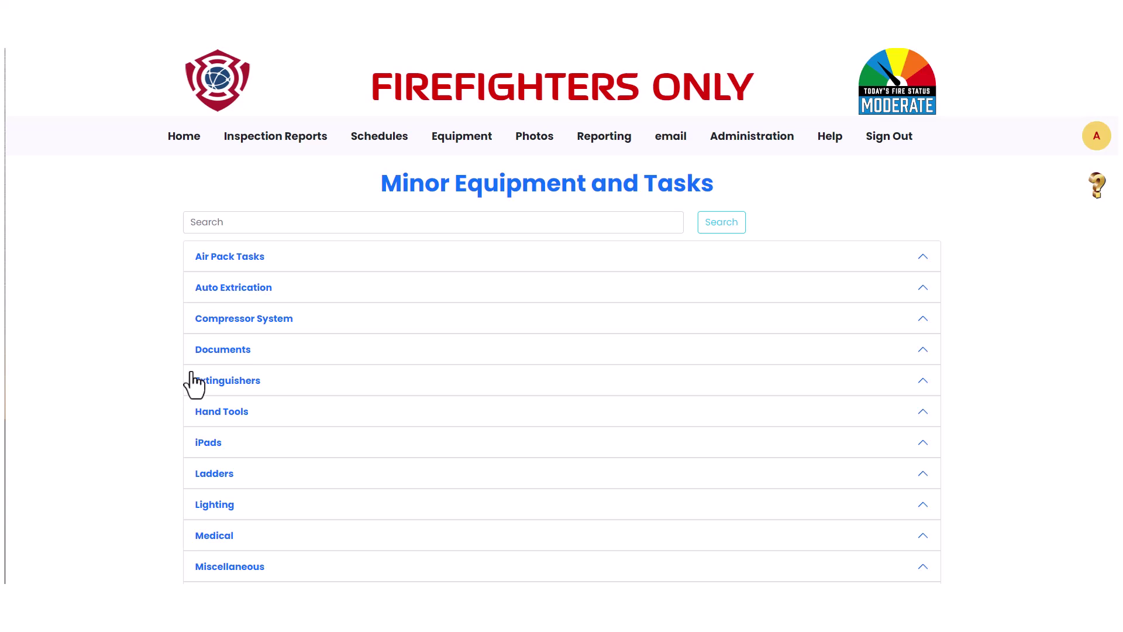
pyautogui.click(214, 357)
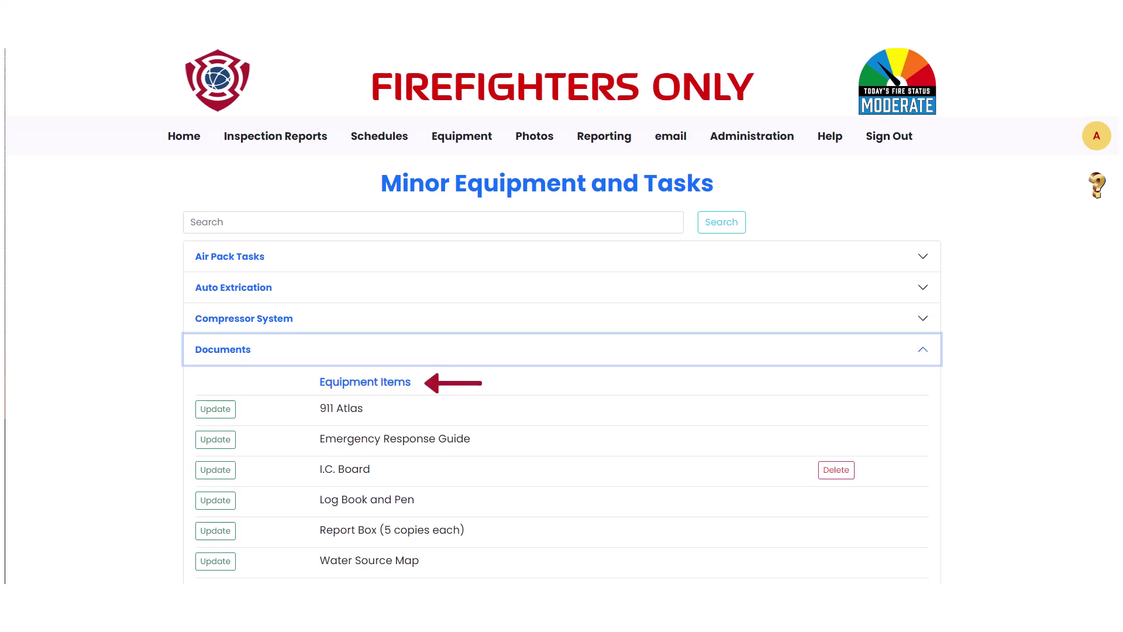
pyautogui.click(221, 320)
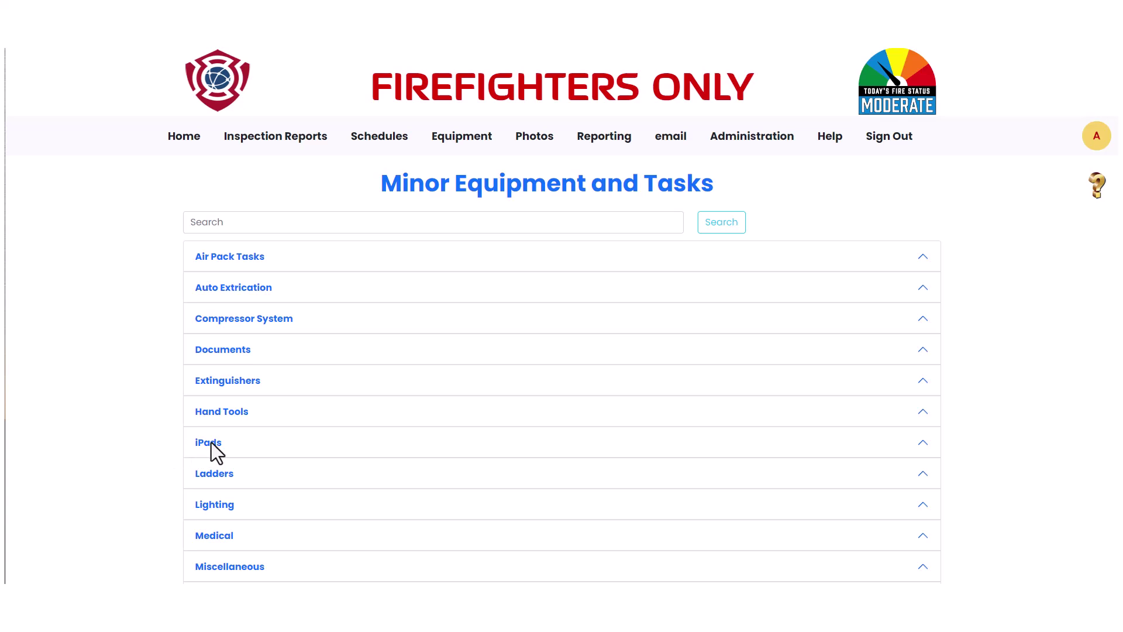
# Update the iPad item in the iPads group so its description reads "iPad Pro".
pyautogui.click(212, 442)
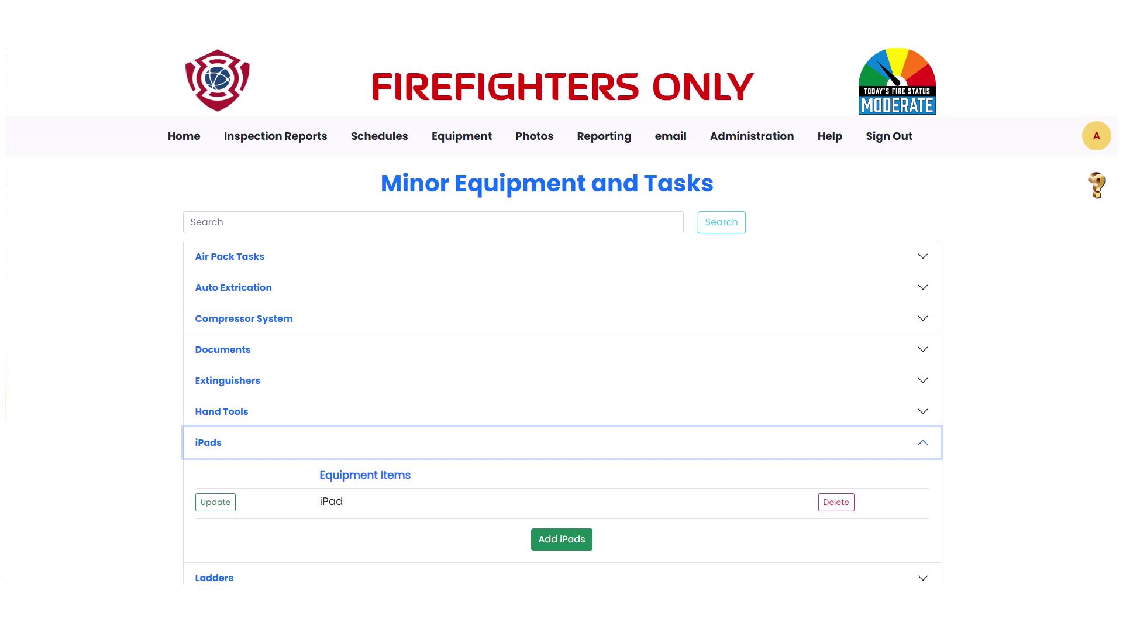
pyautogui.click(215, 502)
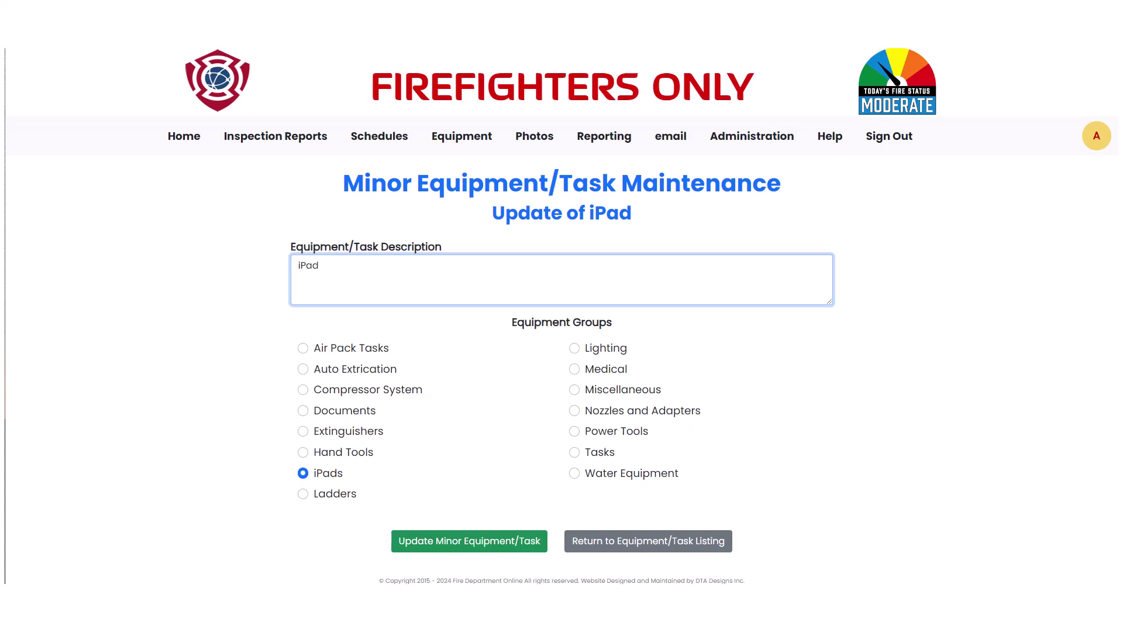
pyautogui.write('Pro')
pyautogui.click(486, 530)
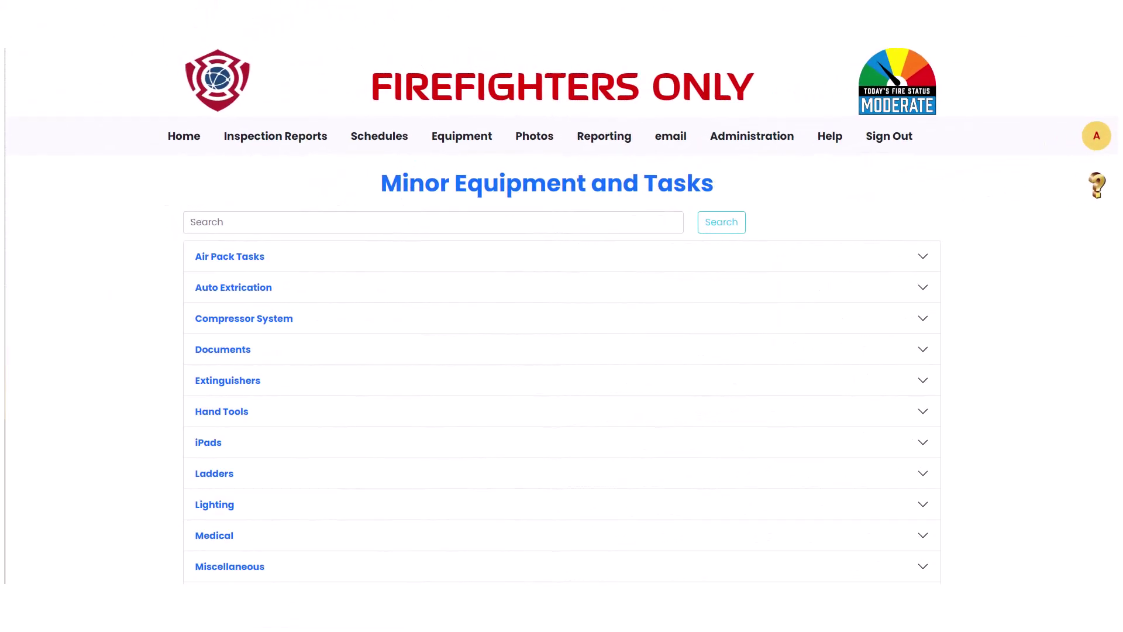
# Delete the plain iPad item from the iPads group, giving "No longer available" as the reason for deletion.
pyautogui.click(209, 443)
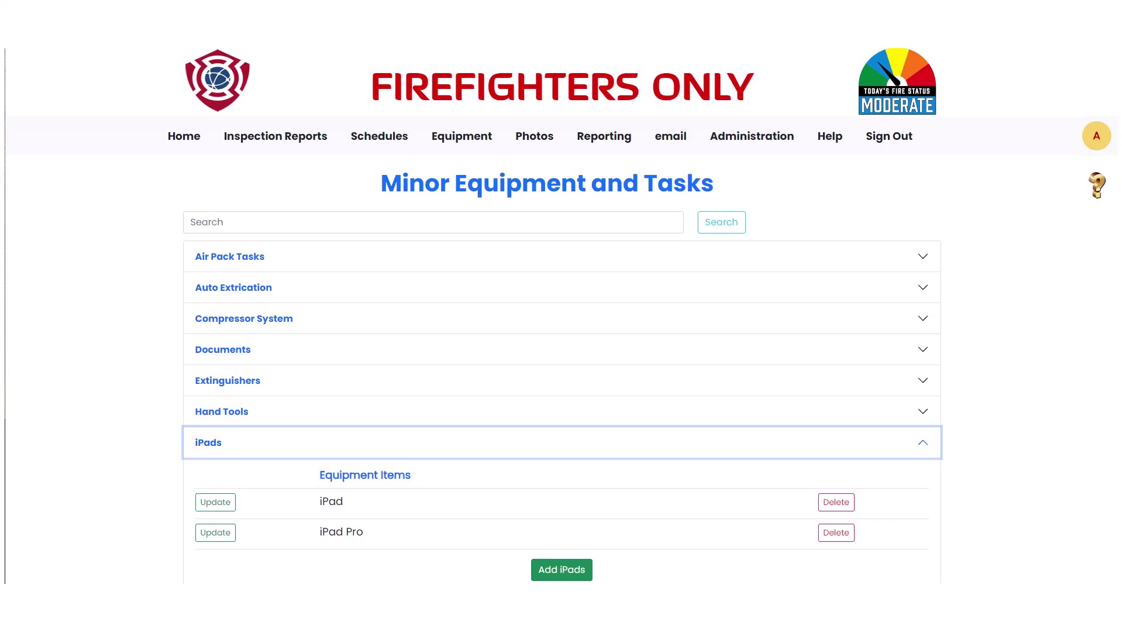
pyautogui.click(835, 503)
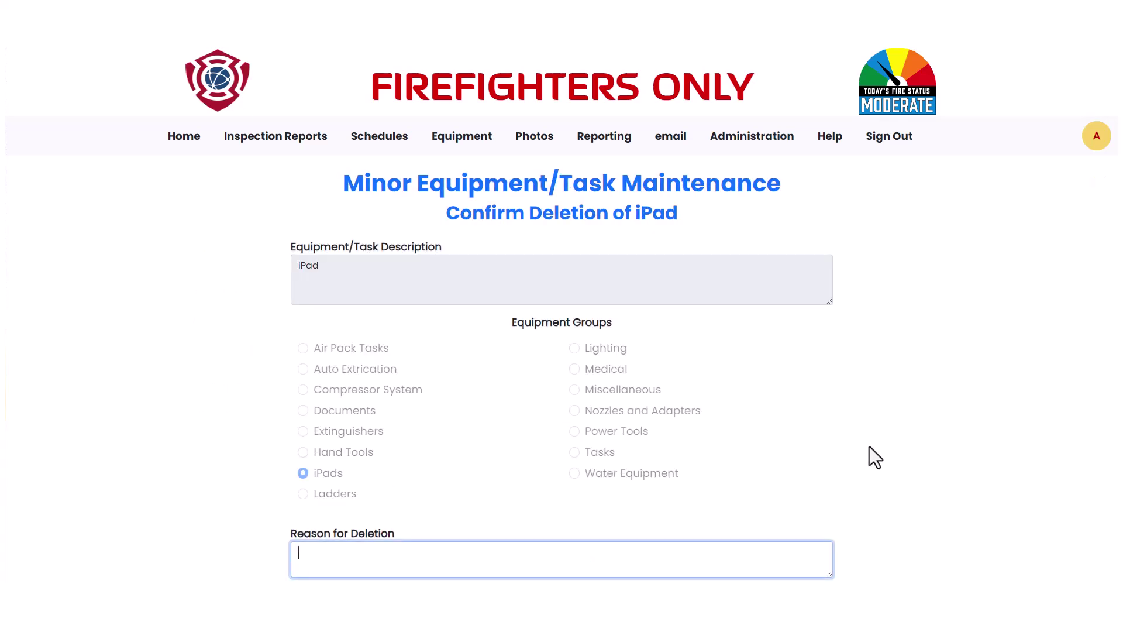
pyautogui.scroll(-1, 869, 447)
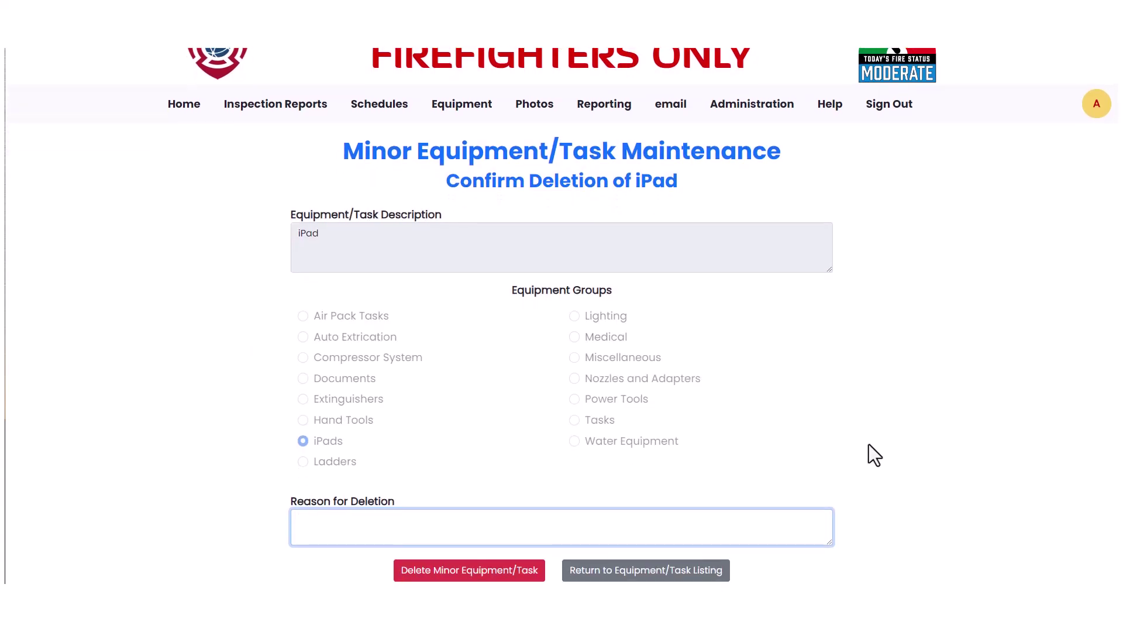
pyautogui.write('No longer available')
pyautogui.click(506, 570)
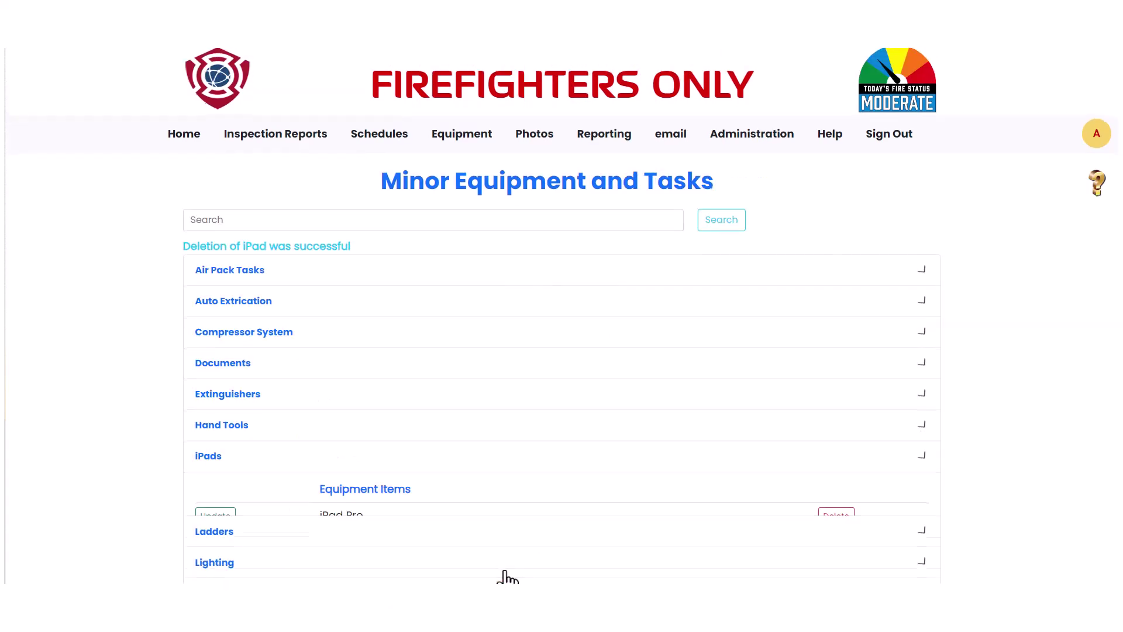
pyautogui.scroll(-5, 503, 573)
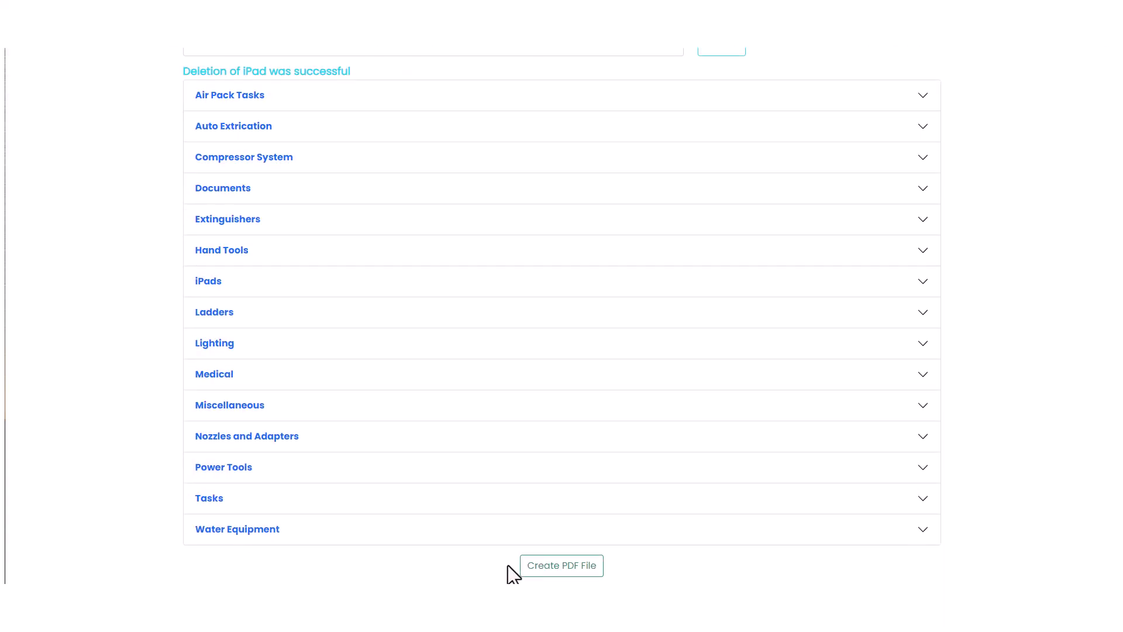
pyautogui.scroll(1, 513, 575)
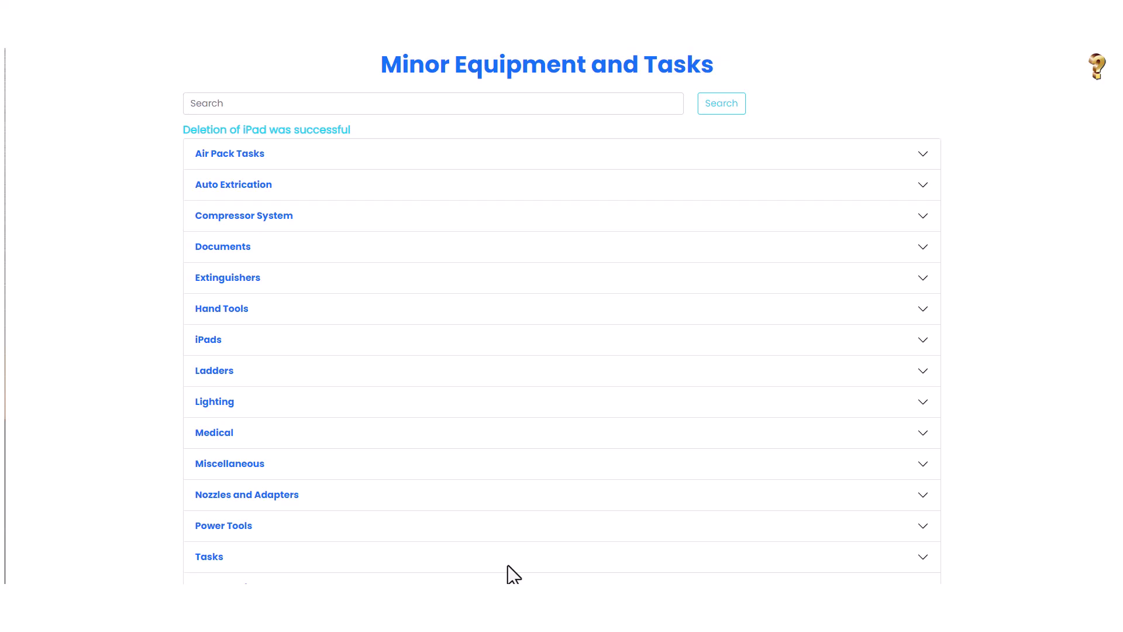